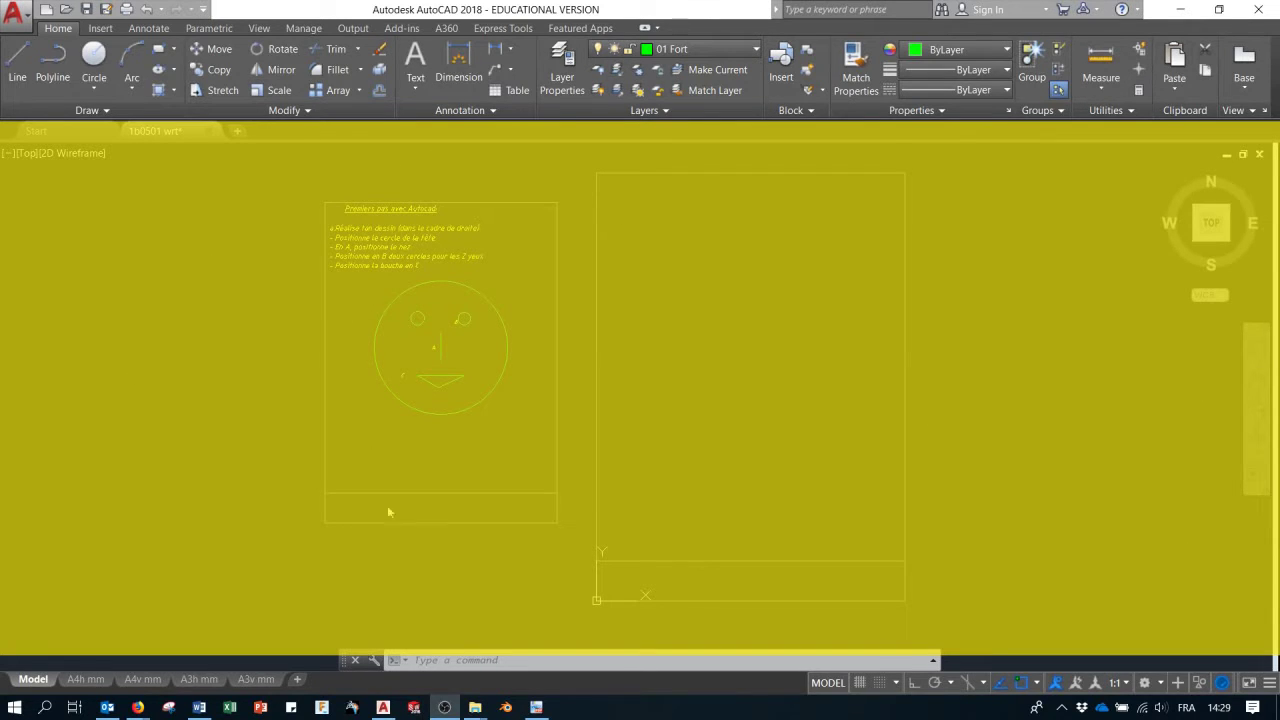
{"action": "mouse_move", "coordinate": [86, 680]}
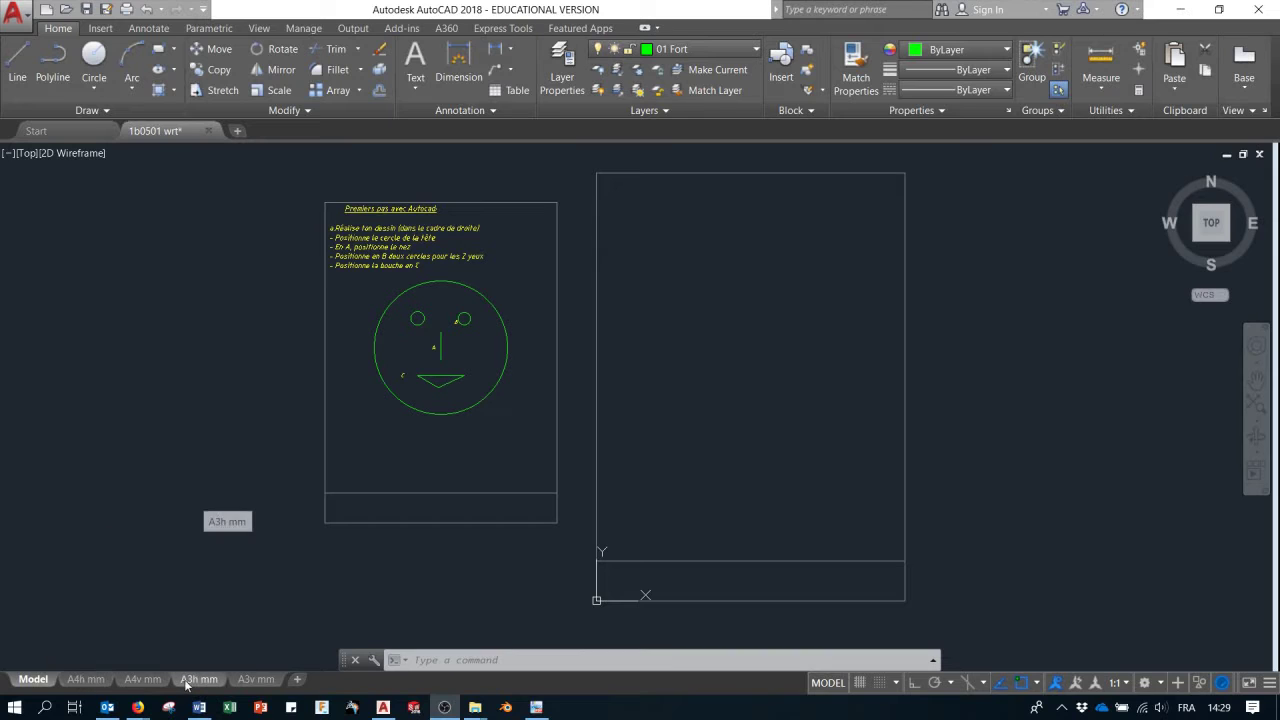
{"action": "mouse_move", "coordinate": [196, 684]}
{"action": "mouse_move", "coordinate": [241, 685]}
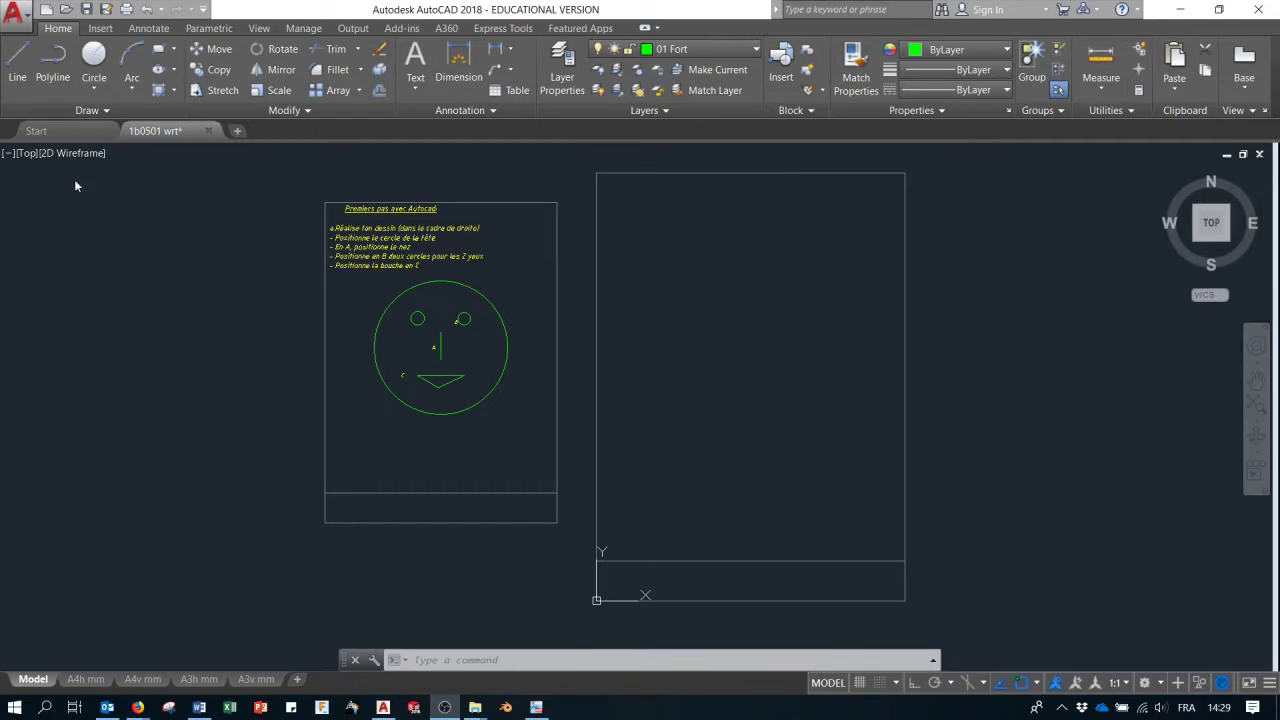
{"action": "left_click", "coordinate": [17, 62]}
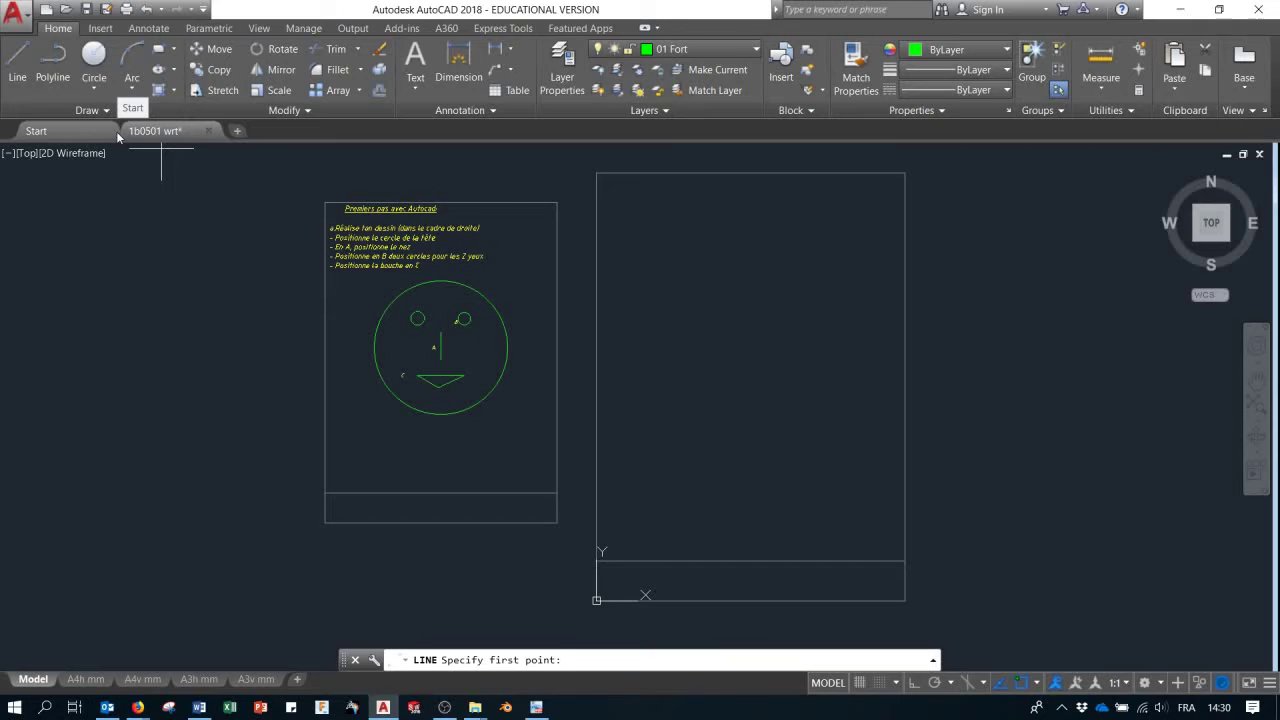
{"action": "key", "text": "Escape"}
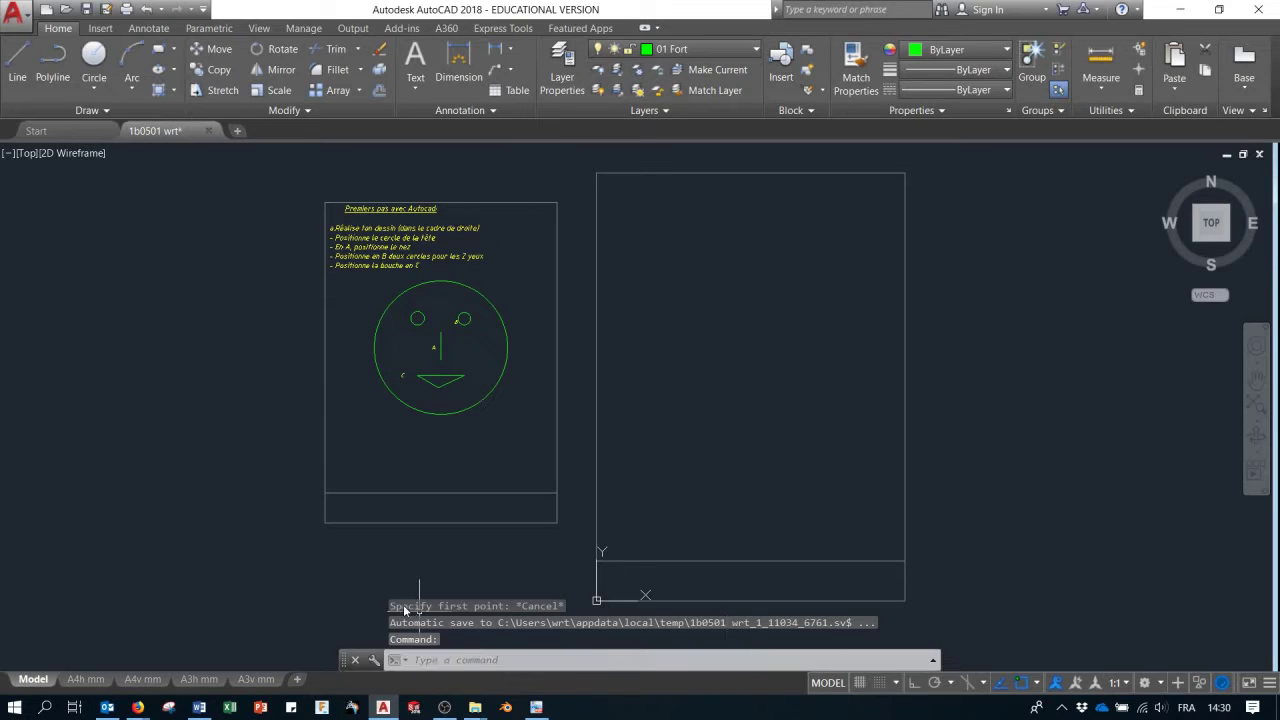
{"action": "left_click", "coordinate": [486, 656]}
{"action": "type", "text": "LINe"}
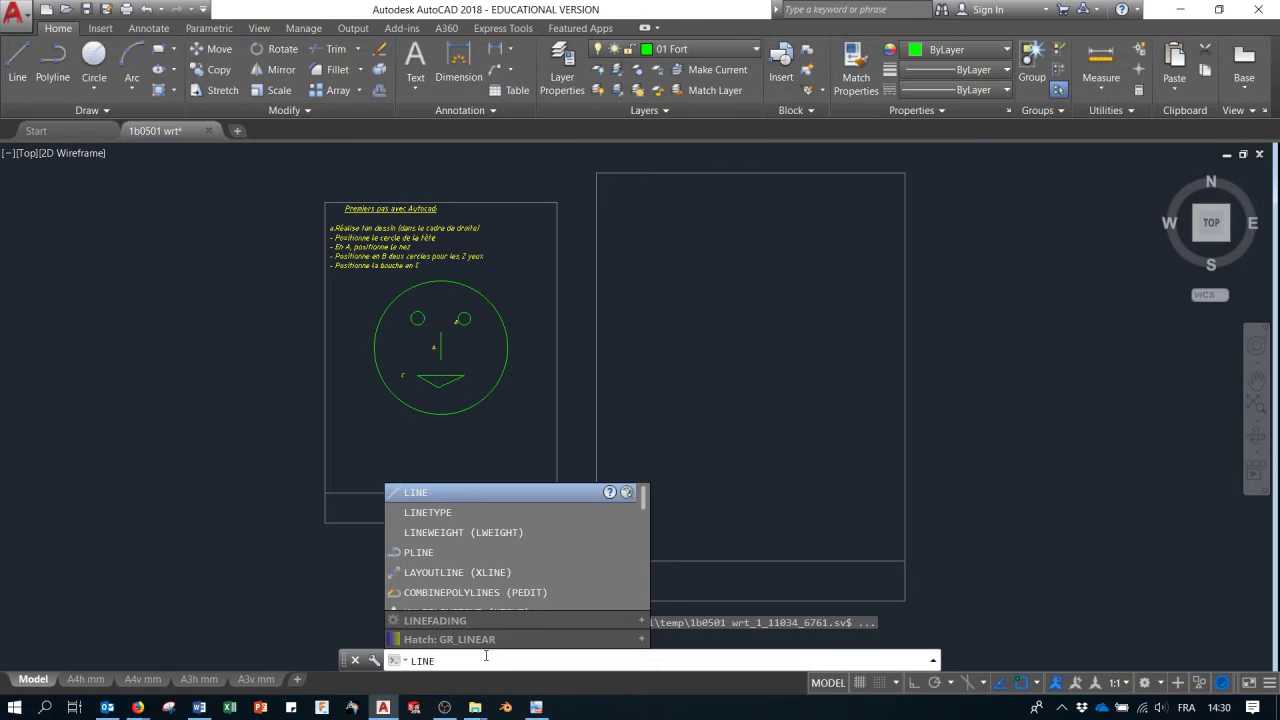
{"action": "key", "text": "Return"}
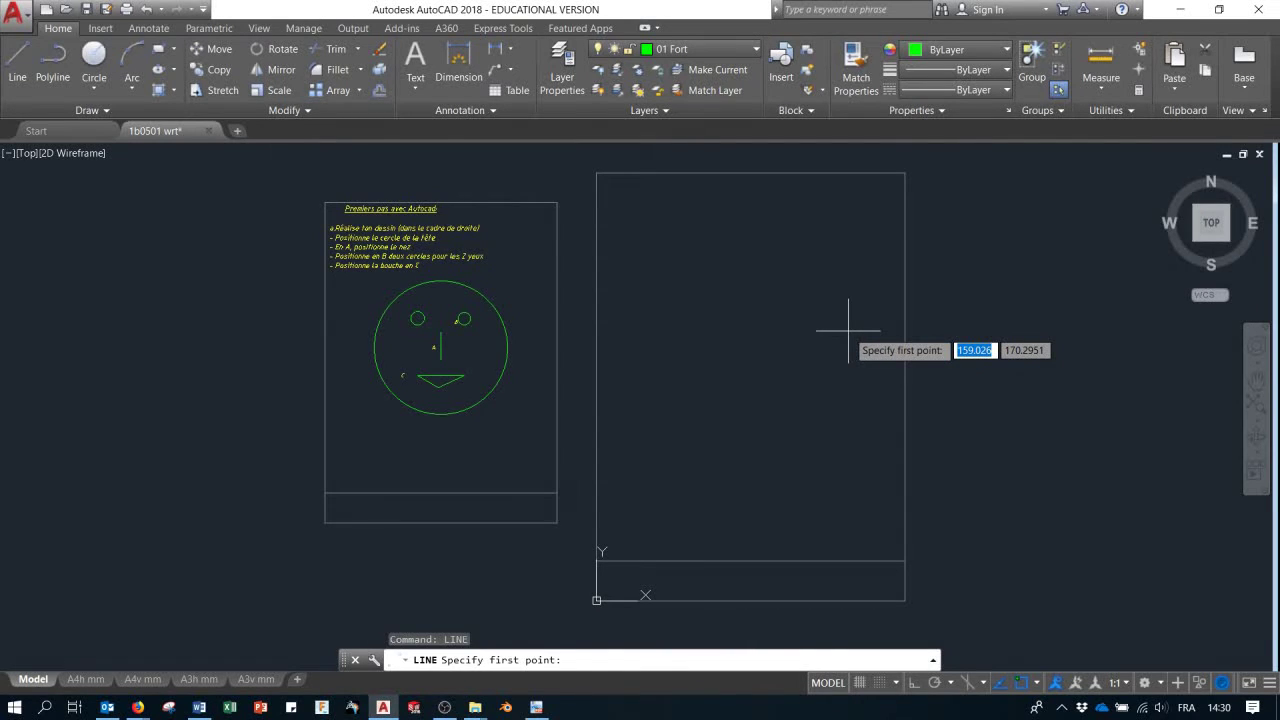
{"action": "key", "text": "Escape"}
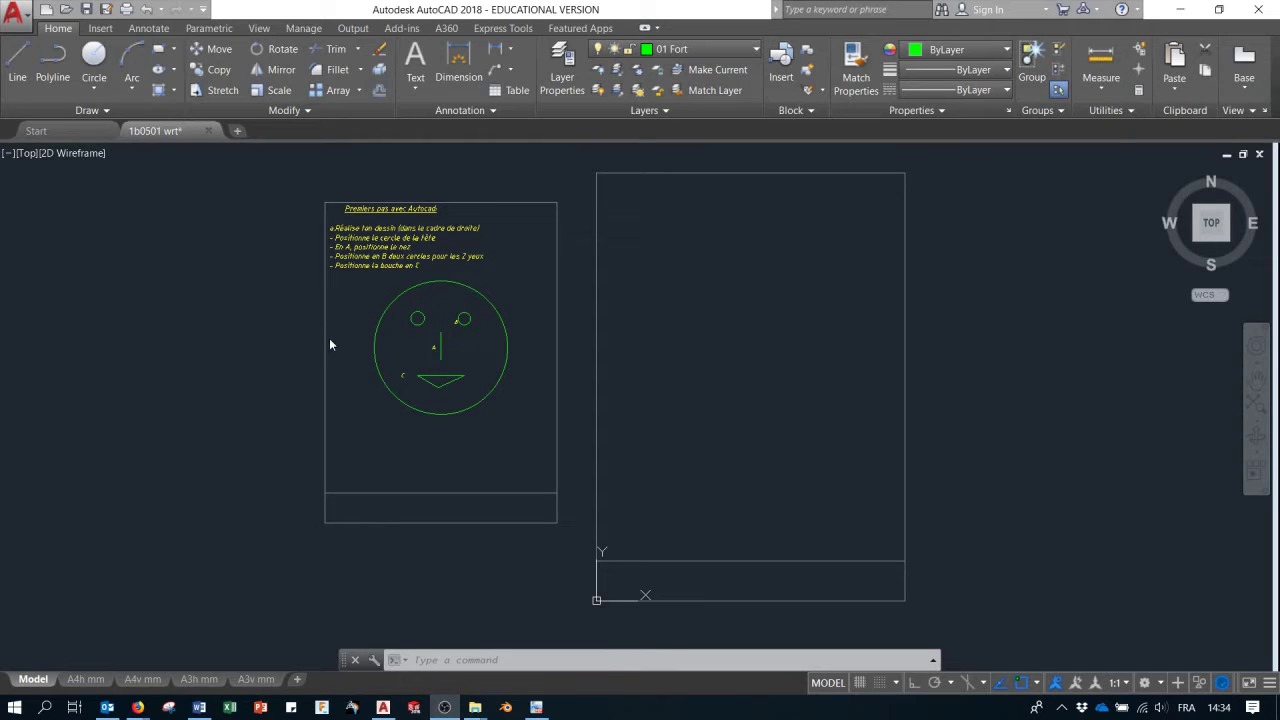
Save the drawing, and save it again as 1b0501 wrt.dwg in the Seance 5 - exos folder, replacing the existing file.
{"action": "left_click", "coordinate": [14, 20]}
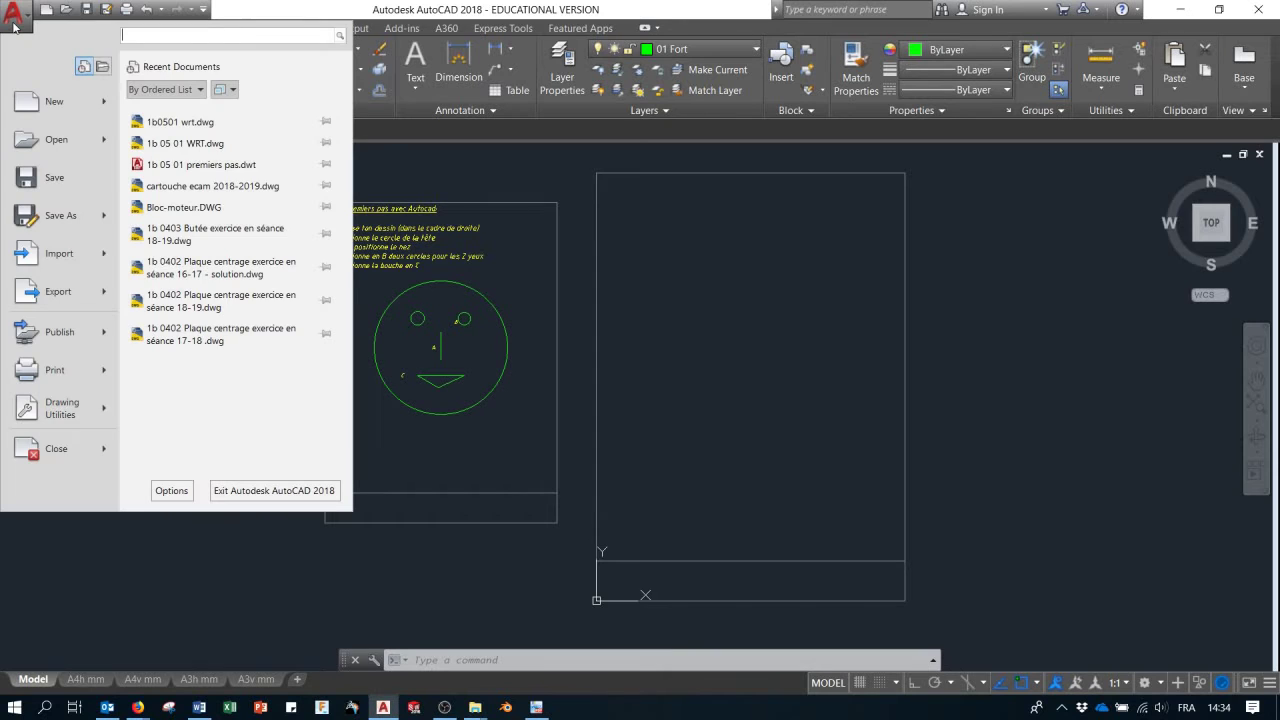
{"action": "left_click", "coordinate": [54, 177]}
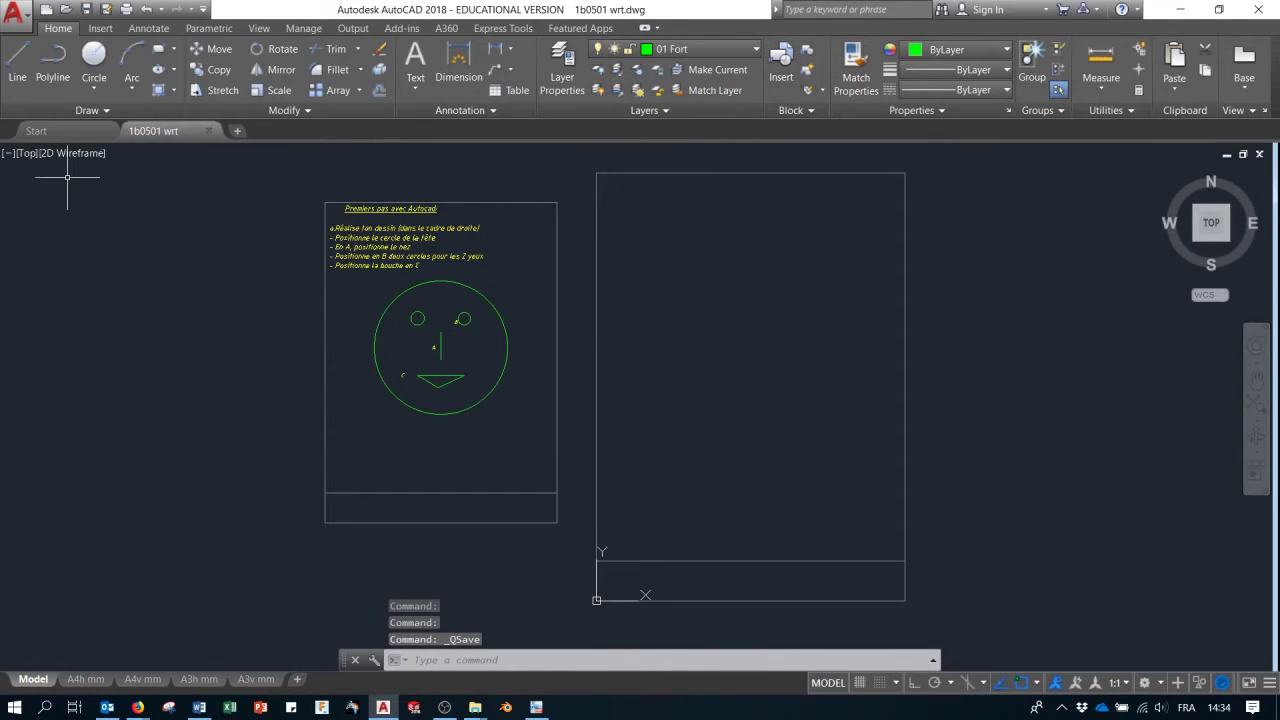
{"action": "left_click", "coordinate": [14, 20]}
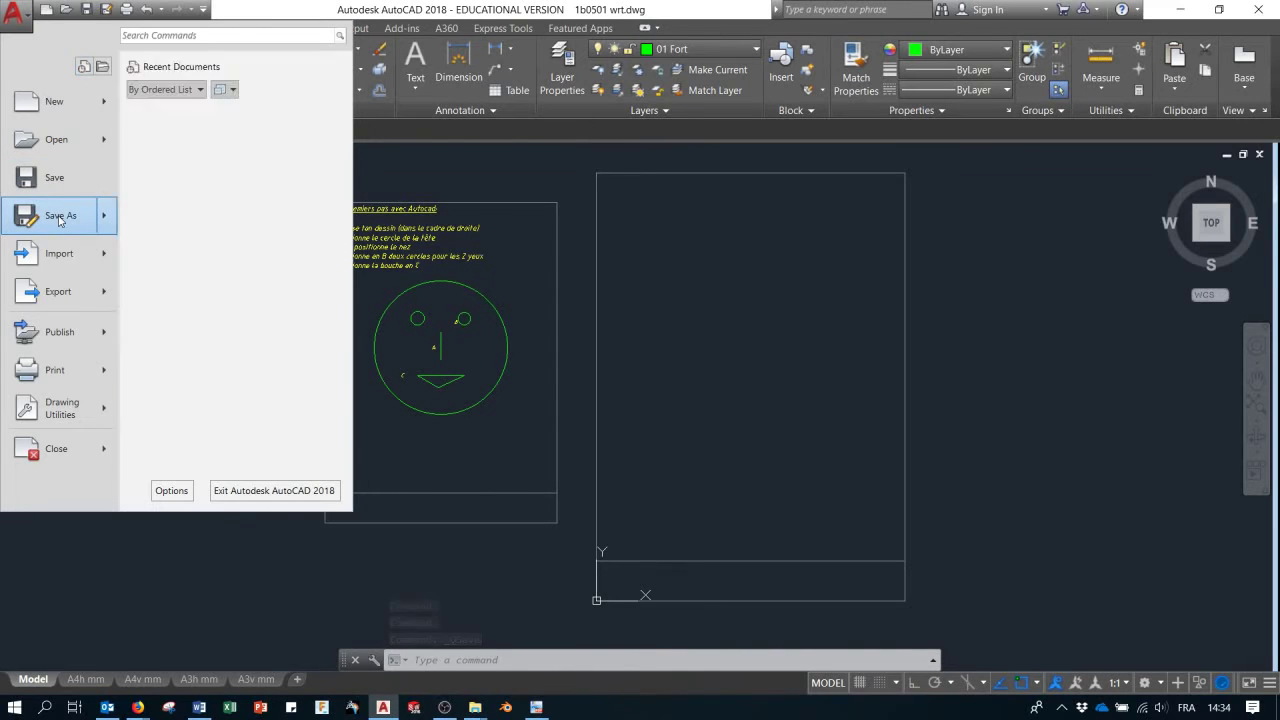
{"action": "left_click", "coordinate": [57, 214]}
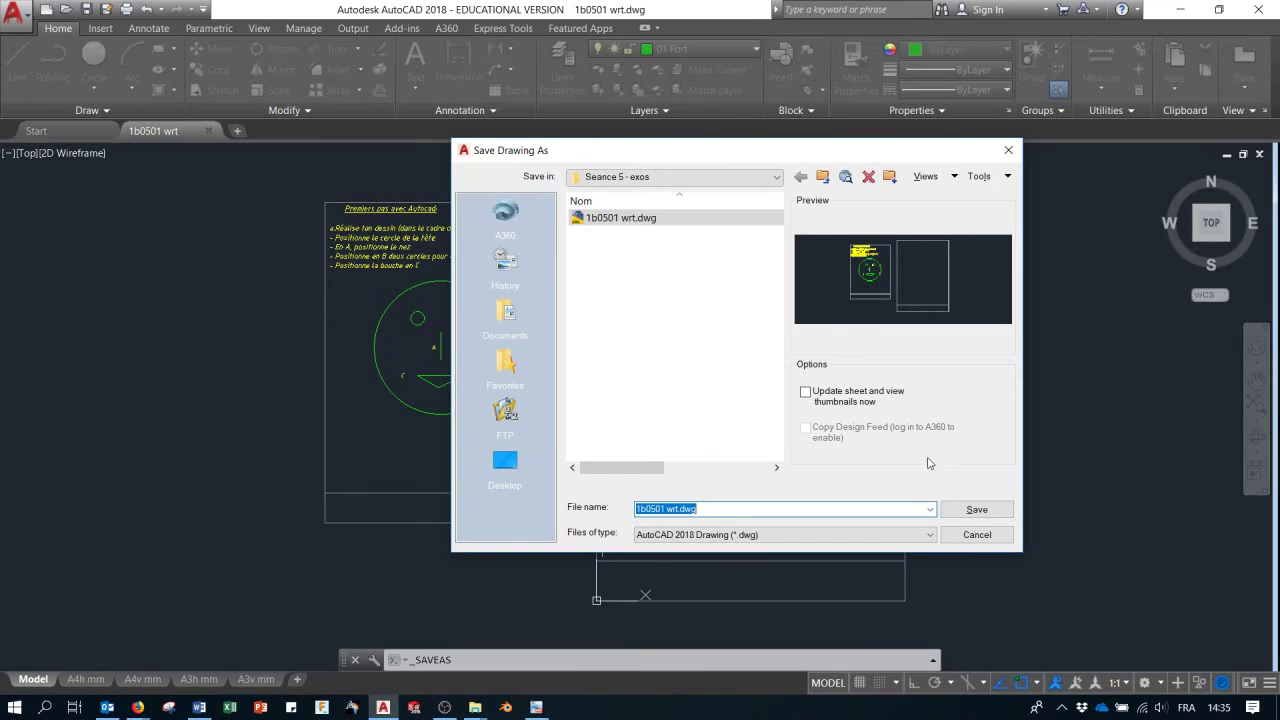
{"action": "left_click", "coordinate": [966, 510]}
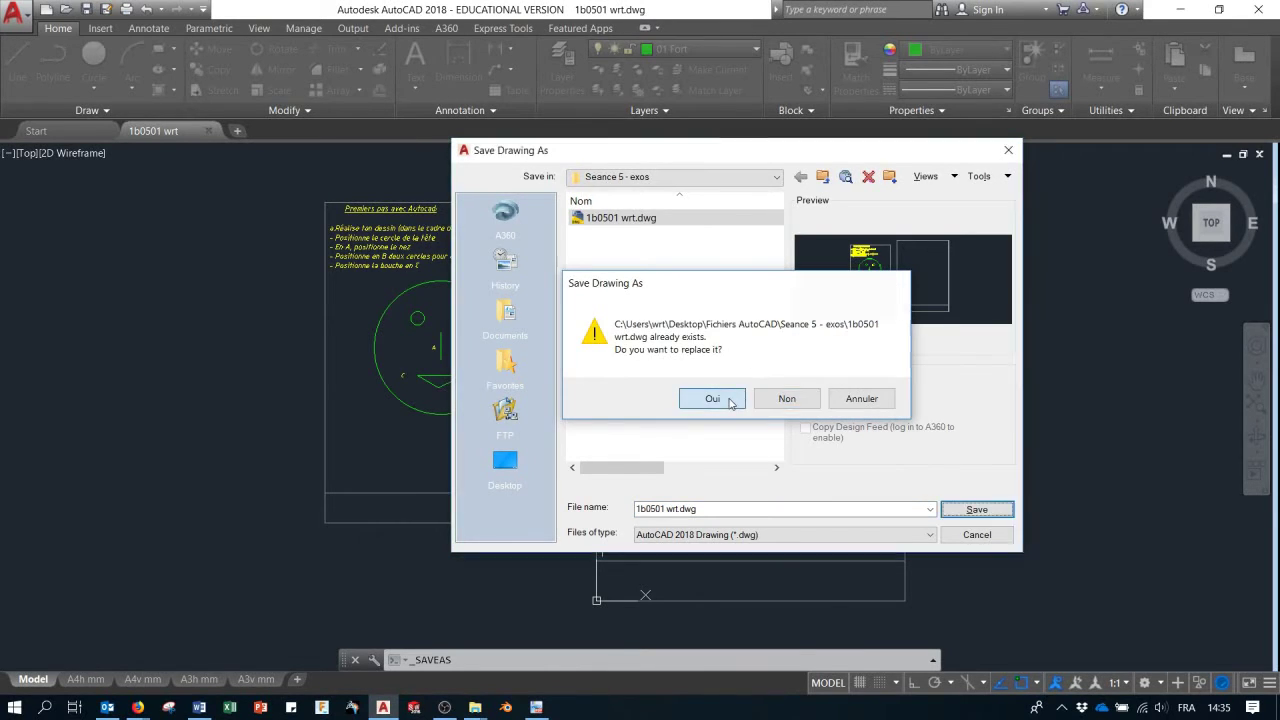
{"action": "left_click", "coordinate": [729, 400]}
{"action": "left_click", "coordinate": [32, 34]}
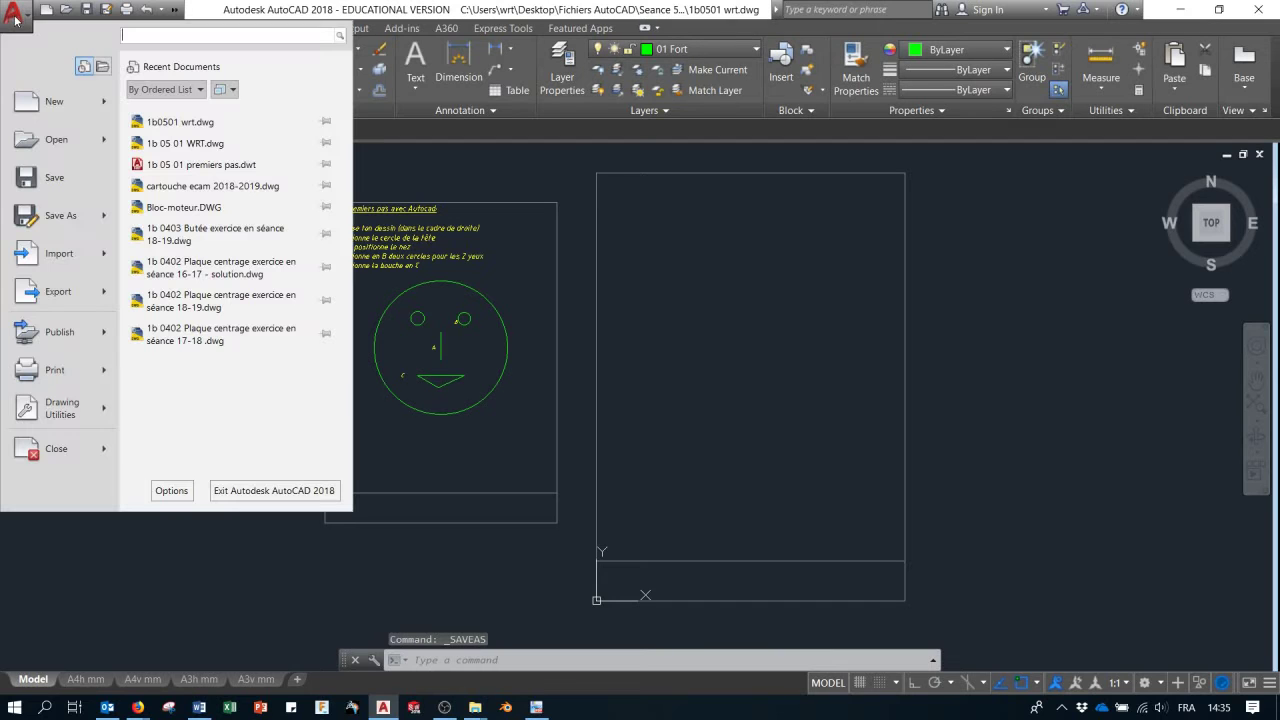
{"action": "key", "text": "Escape"}
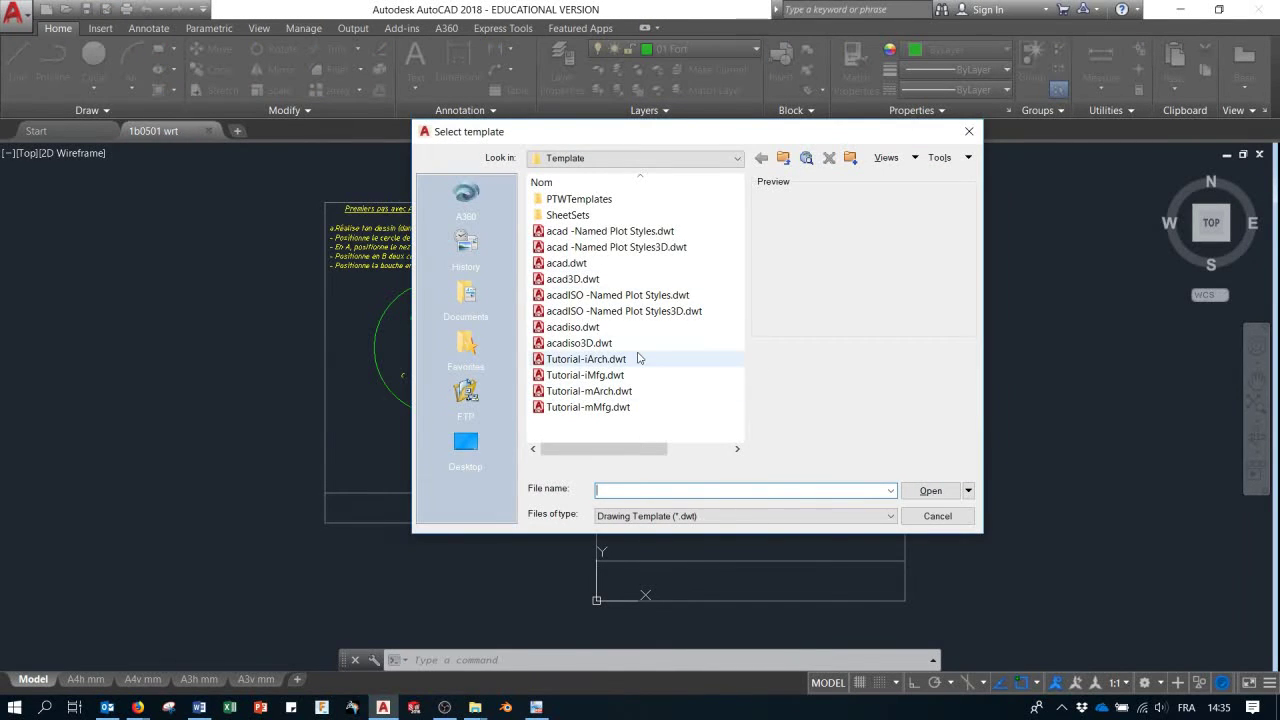
{"action": "left_click", "coordinate": [937, 516]}
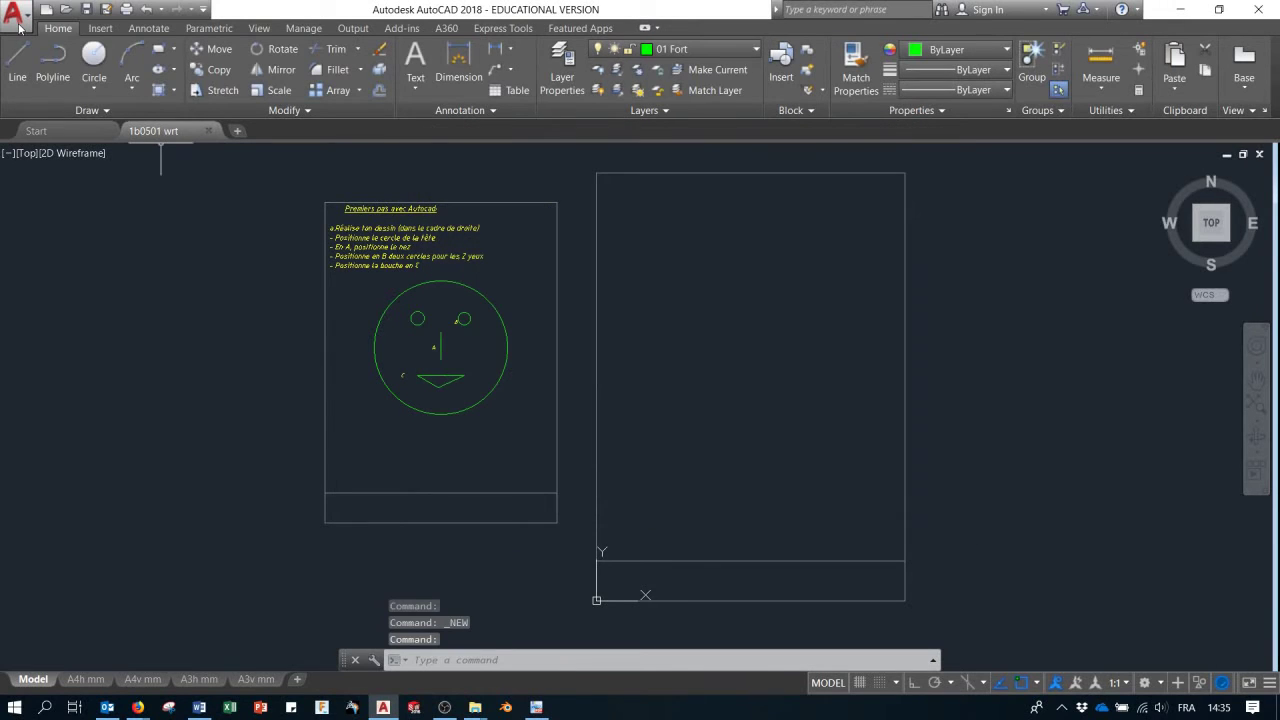
Browse the drawing templates available to open in the Seance 5 - exos folder inside Fichiers AutoCAD, without opening any.
{"action": "left_click", "coordinate": [19, 27]}
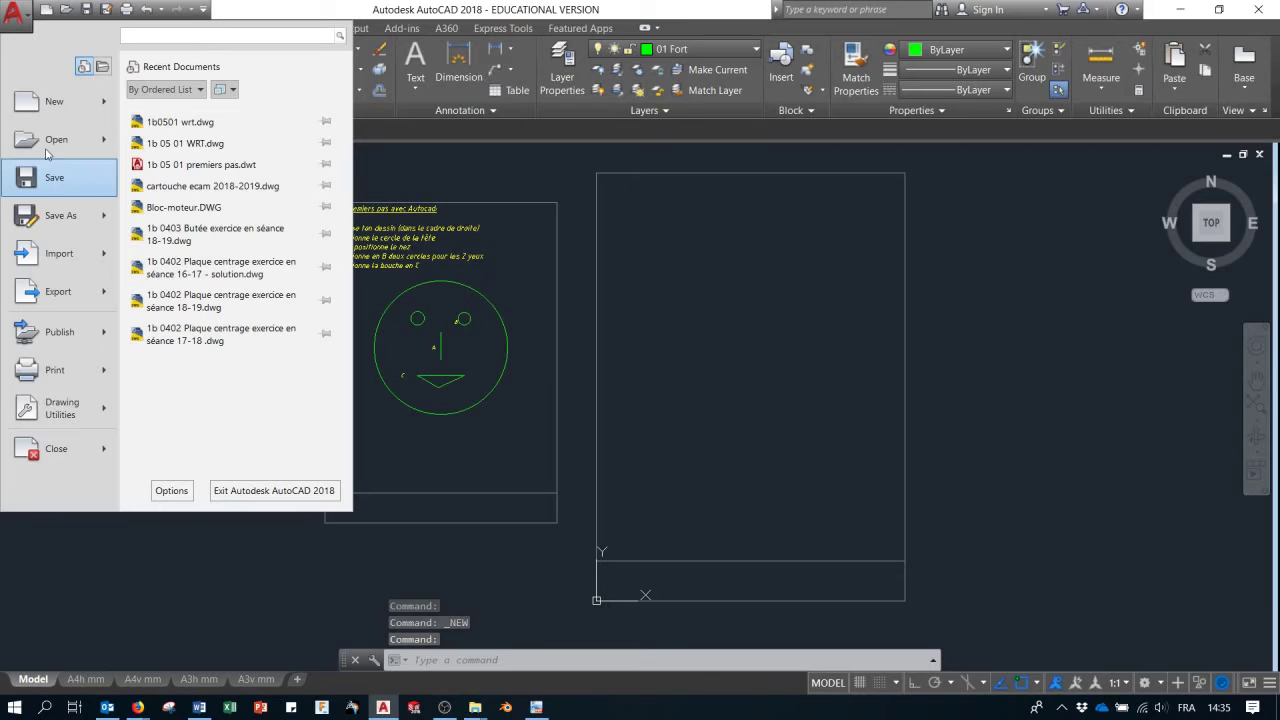
{"action": "mouse_move", "coordinate": [45, 144]}
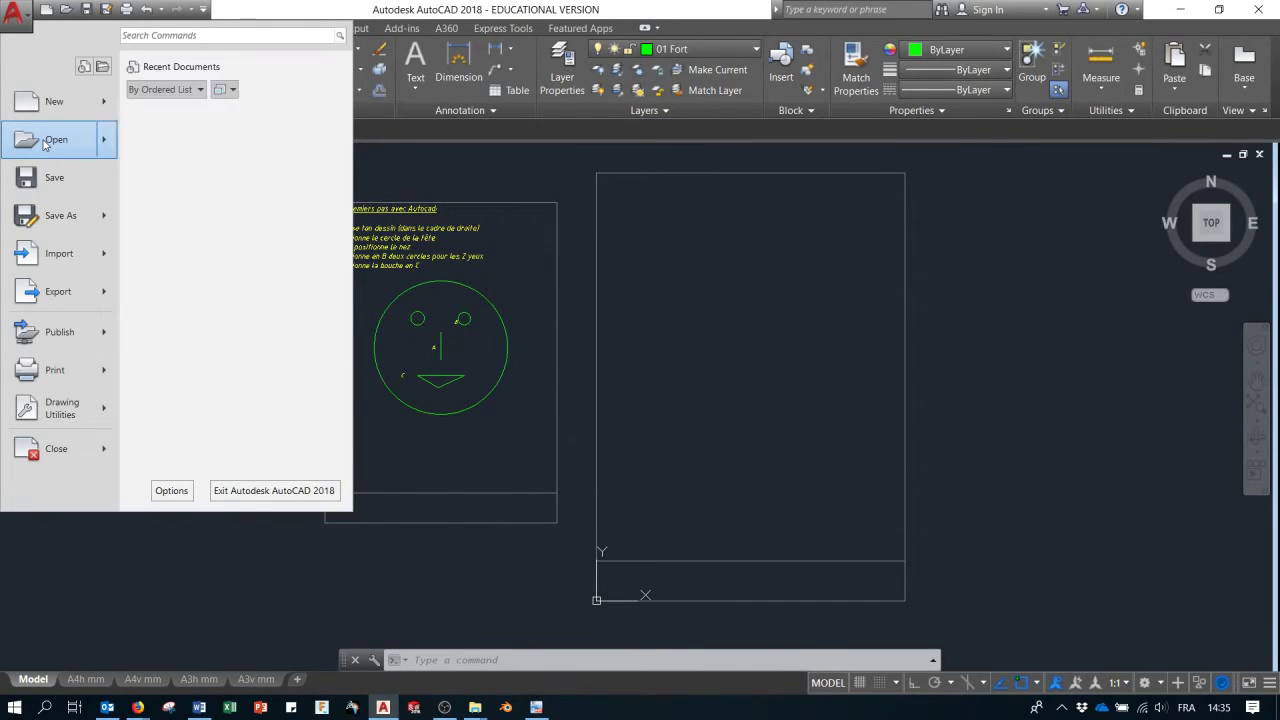
{"action": "left_click", "coordinate": [45, 141]}
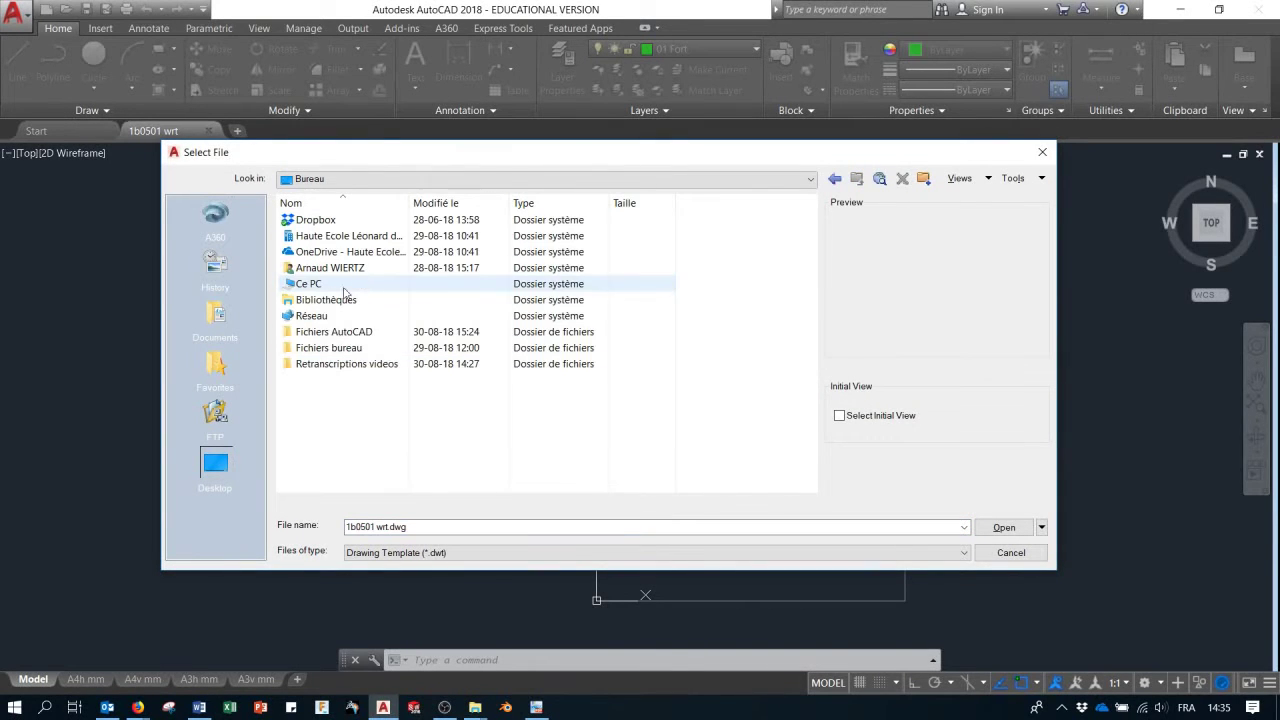
{"action": "double_click", "coordinate": [340, 333]}
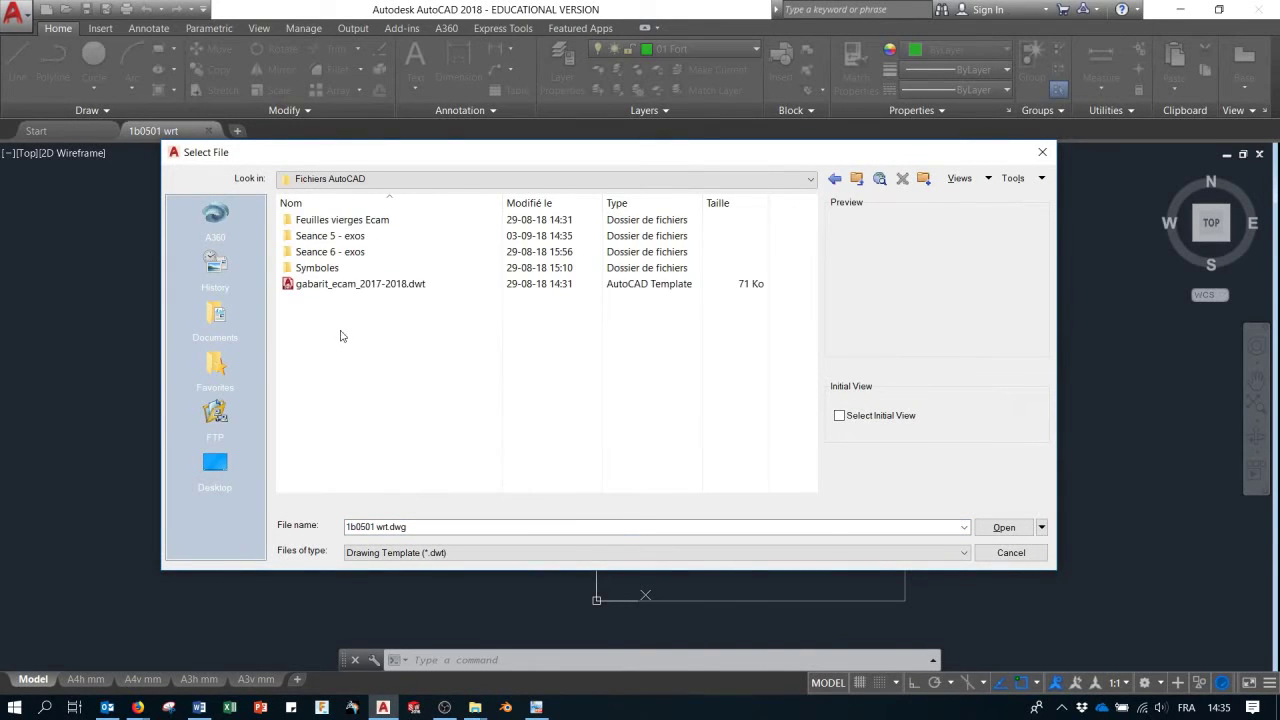
{"action": "double_click", "coordinate": [325, 236]}
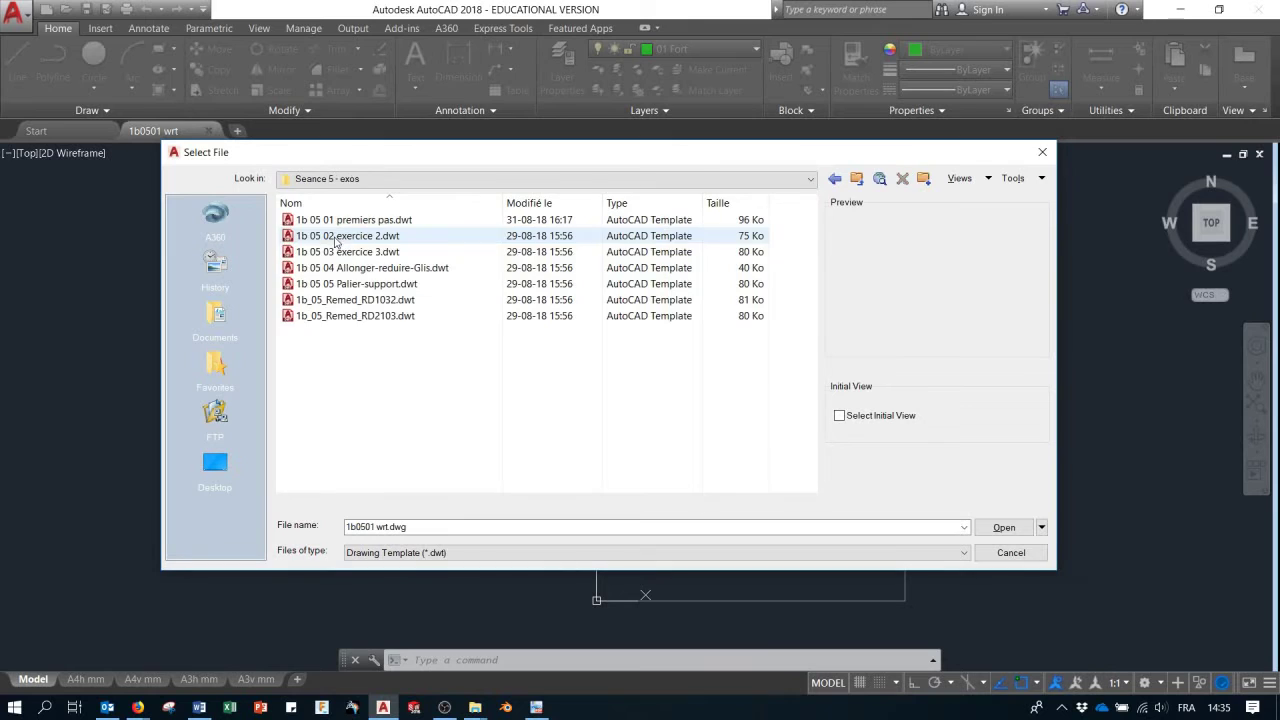
{"action": "left_click", "coordinate": [452, 552]}
{"action": "left_click", "coordinate": [400, 566]}
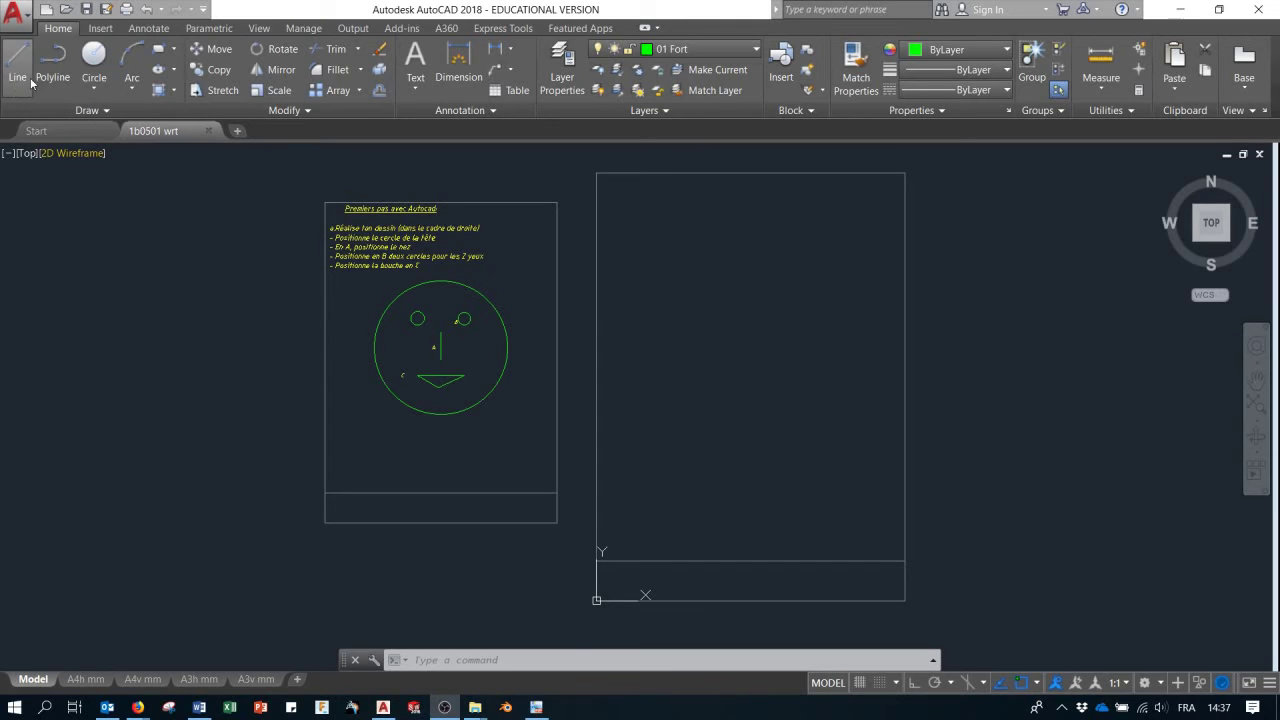
Examine the circle, ellipse and rectangle tool variants, the layer list, and the insertion, annotation, view, management and output tools.
{"action": "left_click", "coordinate": [94, 87]}
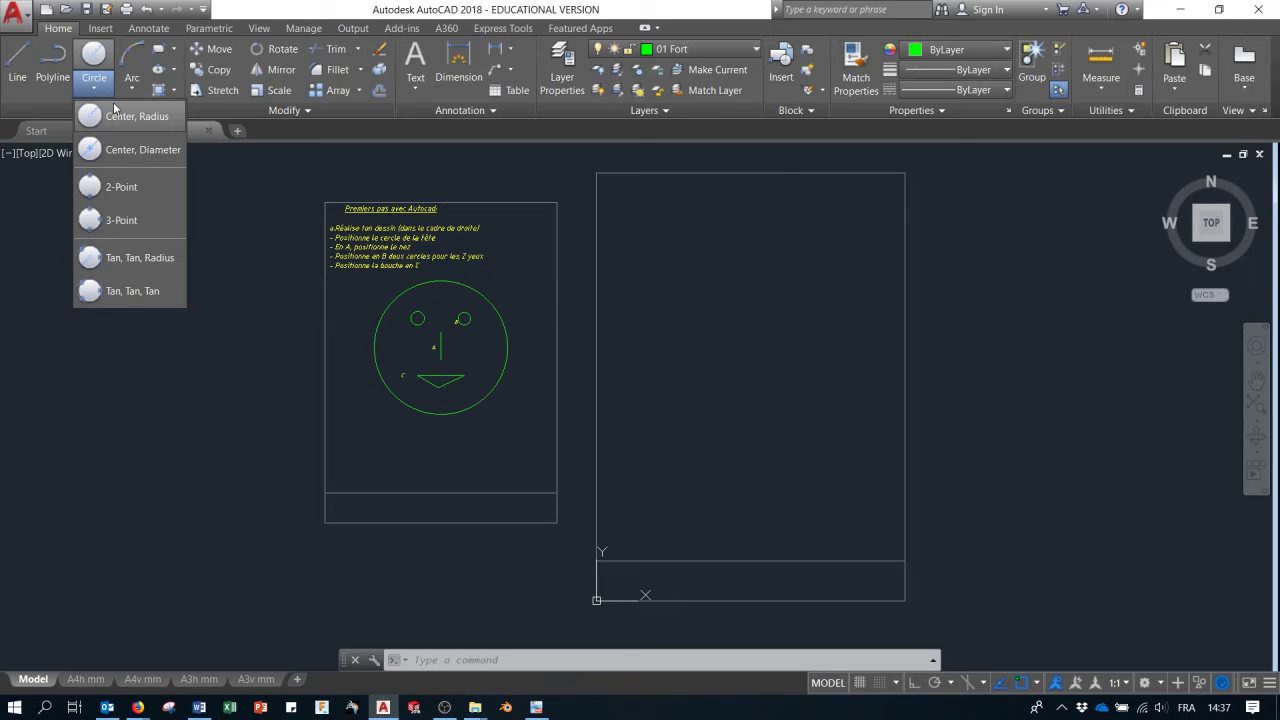
{"action": "left_click", "coordinate": [173, 69]}
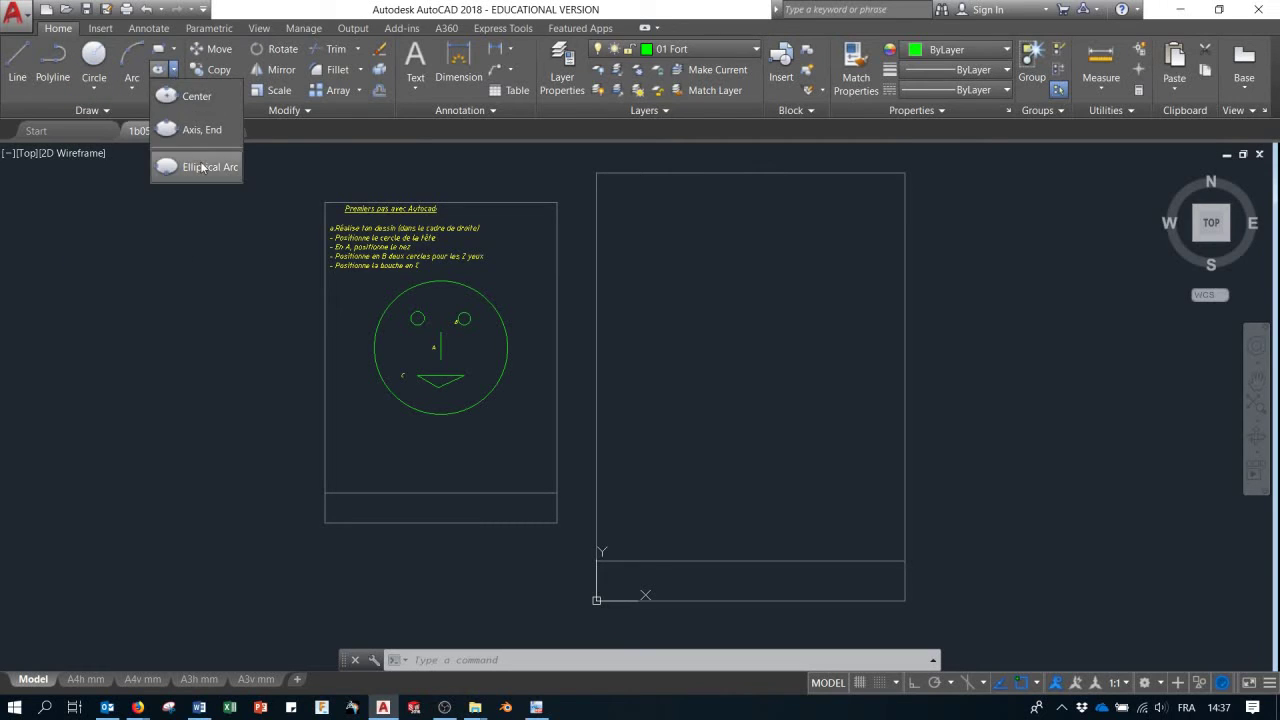
{"action": "left_click", "coordinate": [173, 49]}
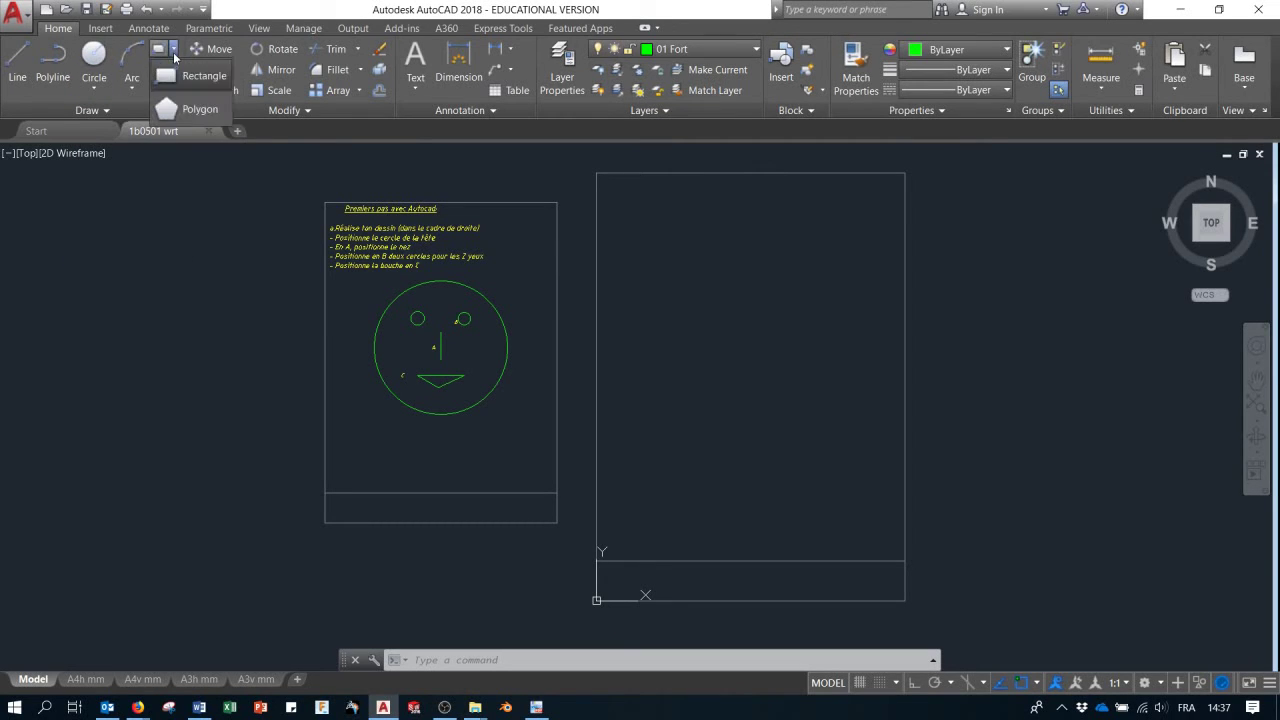
{"action": "left_click", "coordinate": [173, 204]}
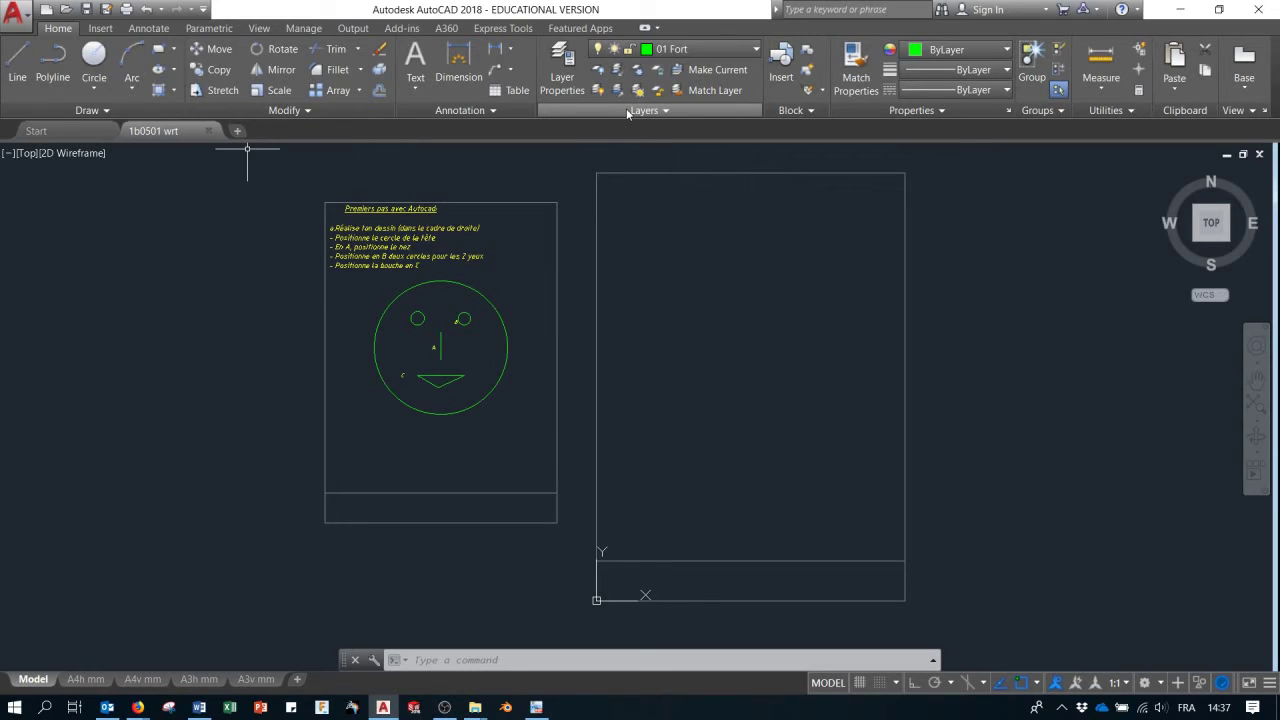
{"action": "left_click", "coordinate": [683, 50]}
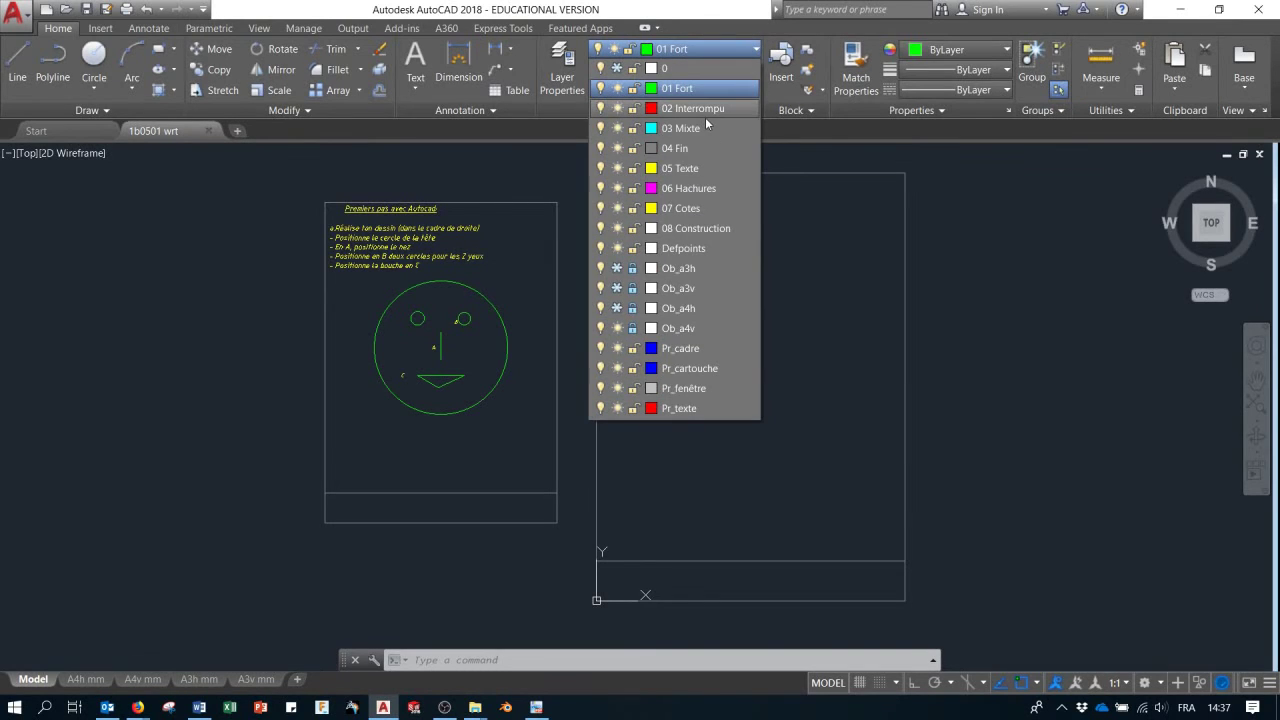
{"action": "left_click", "coordinate": [792, 157]}
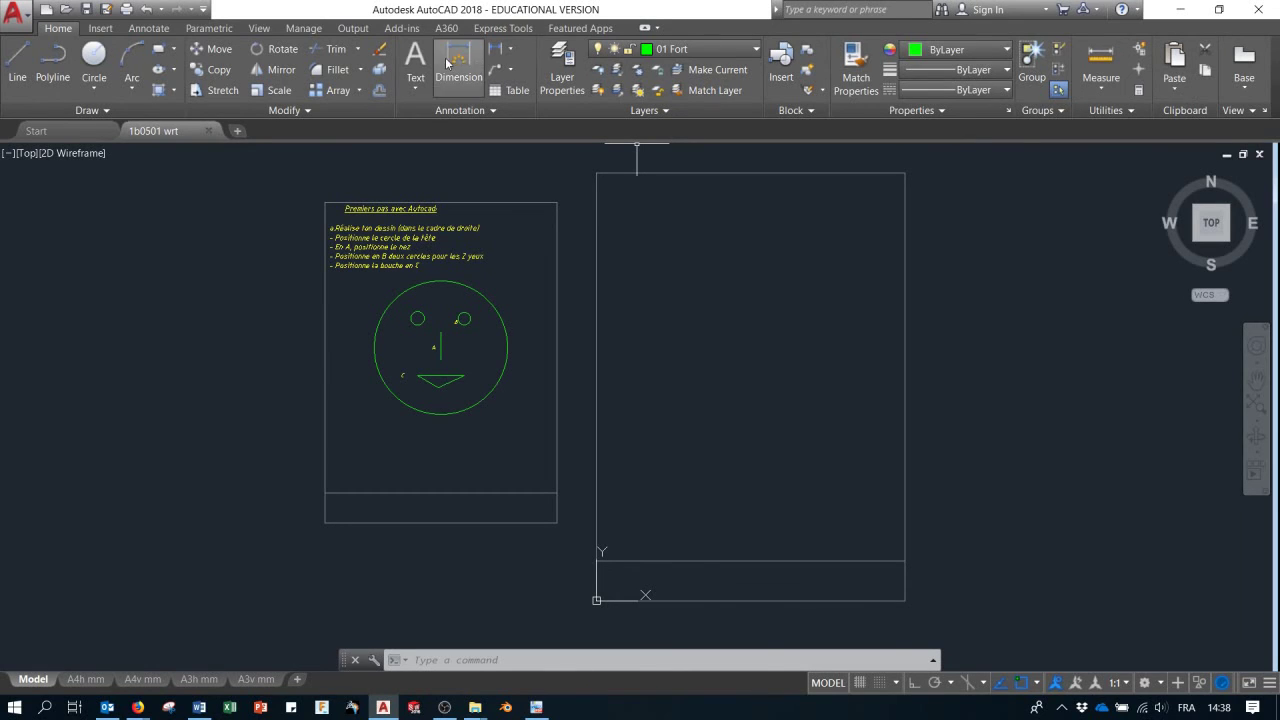
{"action": "left_click", "coordinate": [105, 29]}
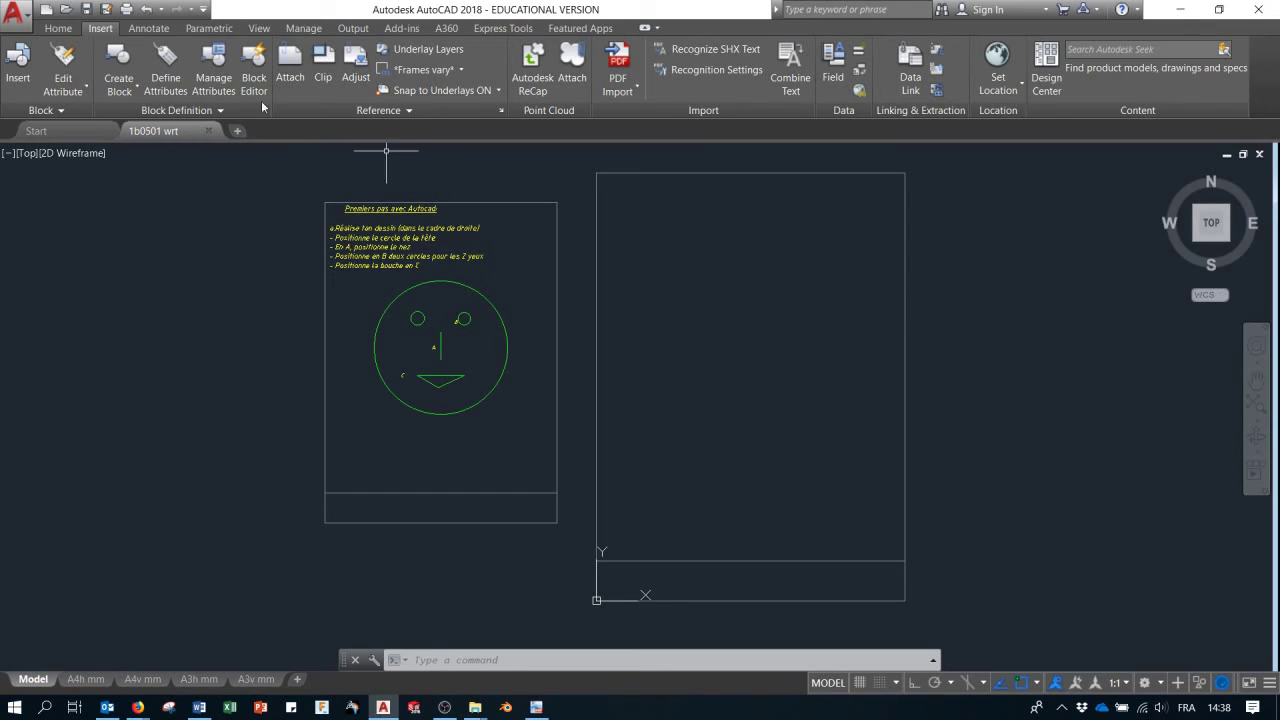
{"action": "left_click", "coordinate": [150, 29]}
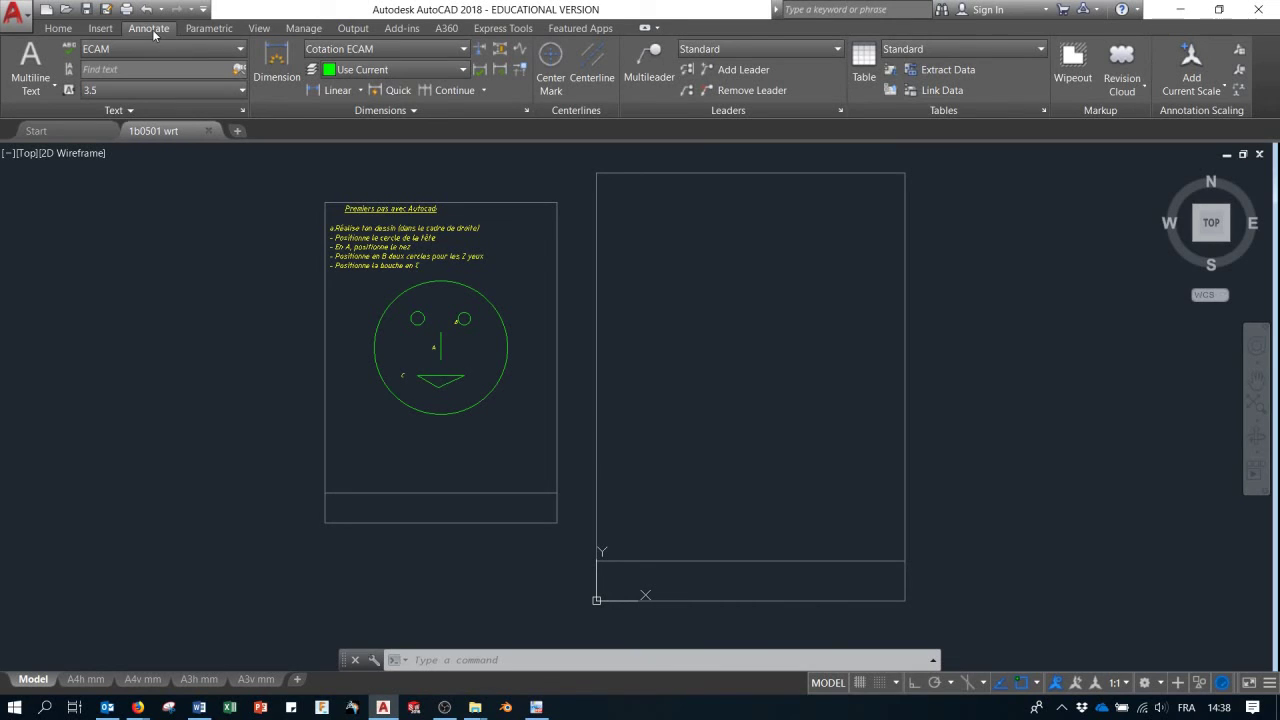
{"action": "left_click", "coordinate": [260, 30]}
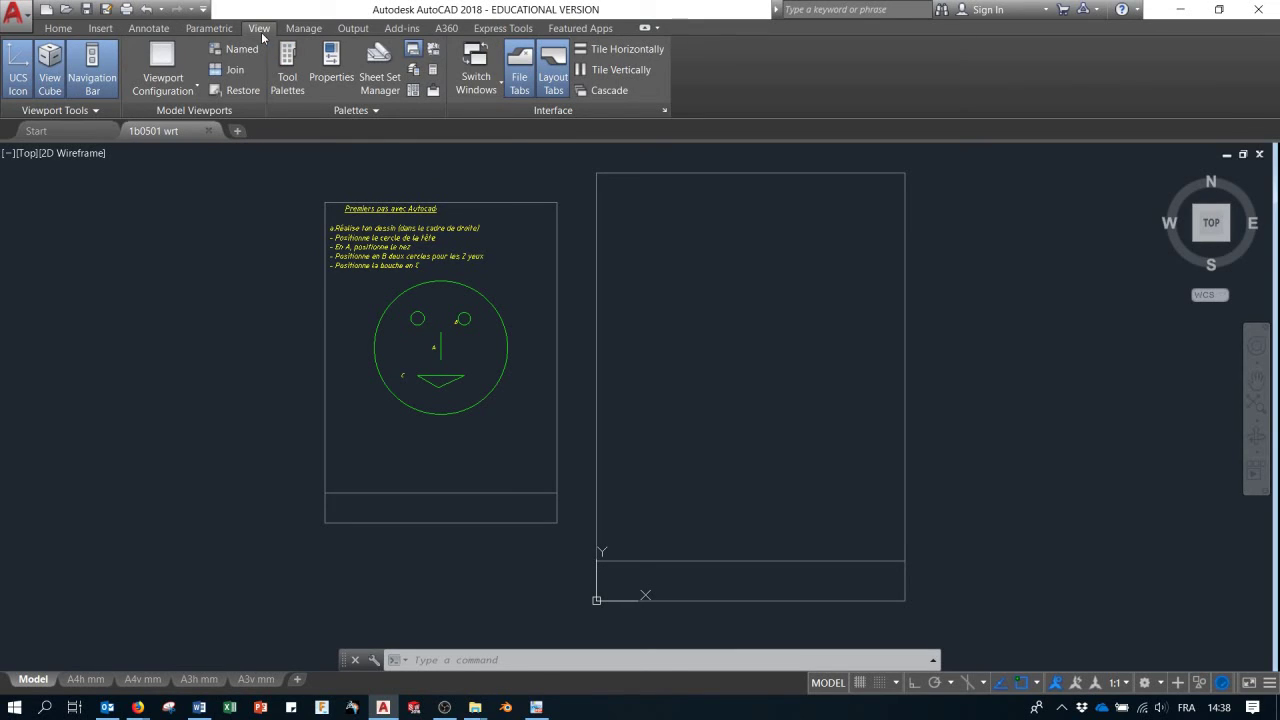
{"action": "left_click", "coordinate": [303, 29]}
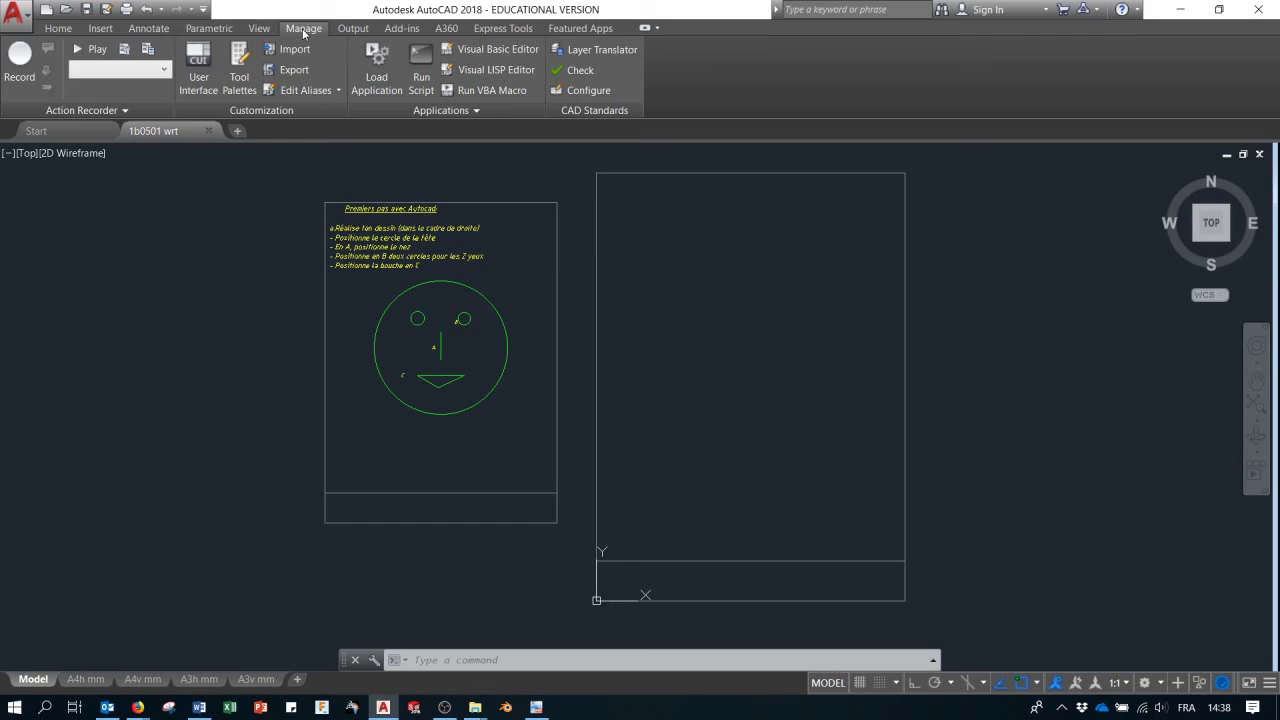
{"action": "left_click", "coordinate": [352, 29]}
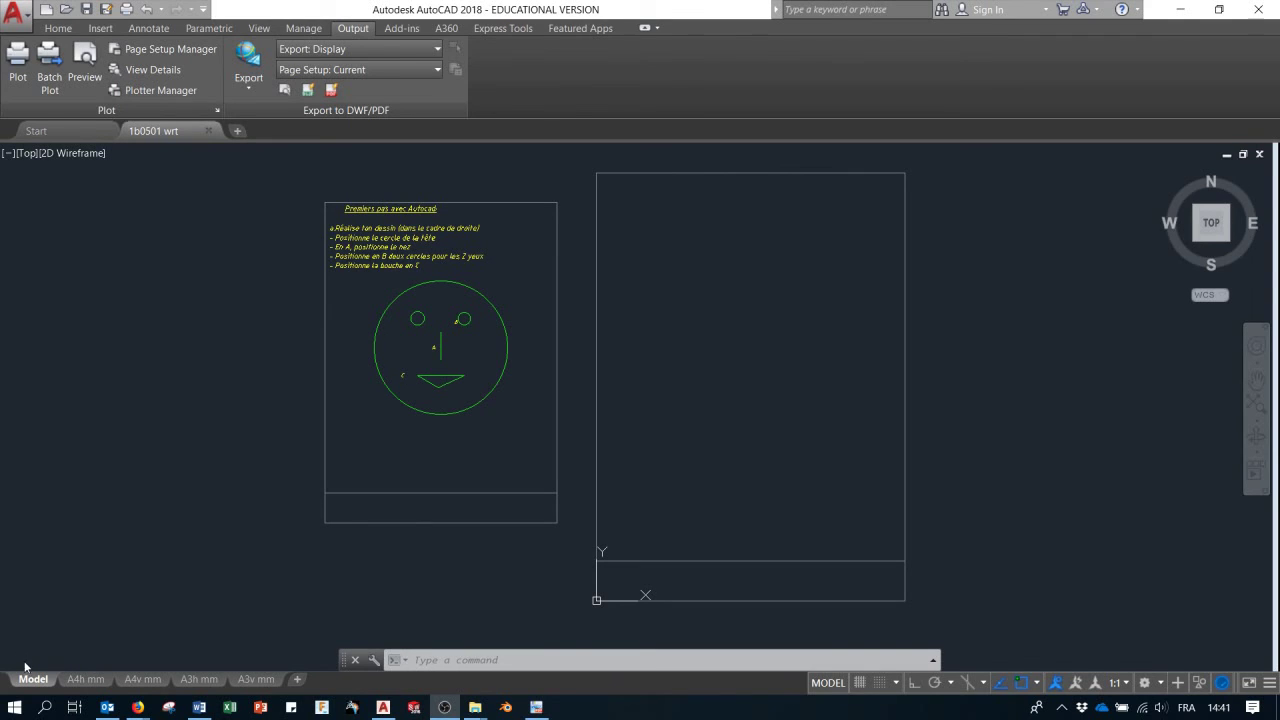
Switch from model space to the A4h mm layout.
{"action": "mouse_move", "coordinate": [64, 684]}
{"action": "left_click", "coordinate": [89, 681]}
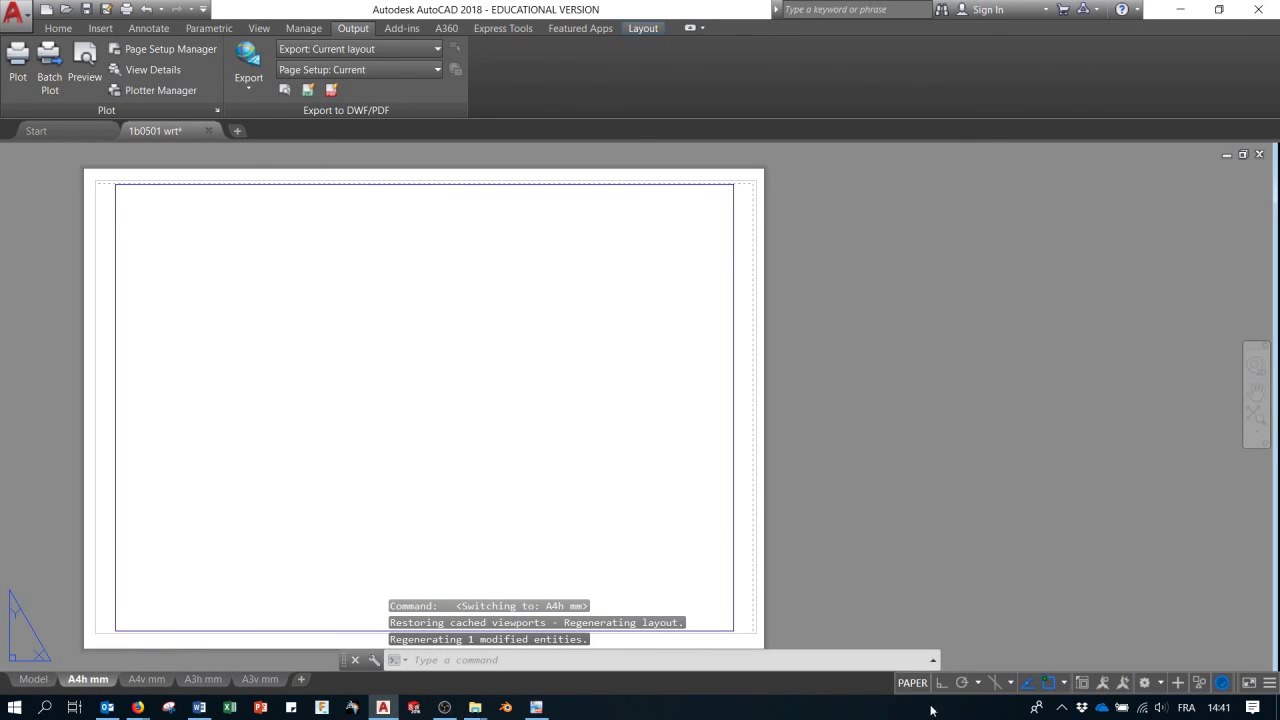